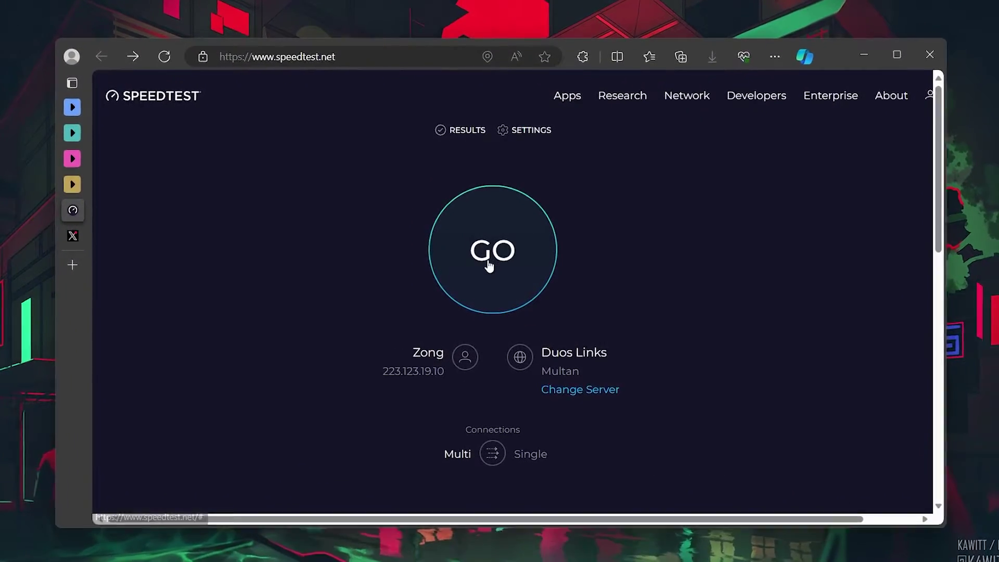
# Run a Speedtest, measuring about 81 ms ping and 23 Mbps download
pyautogui.click(496, 264)
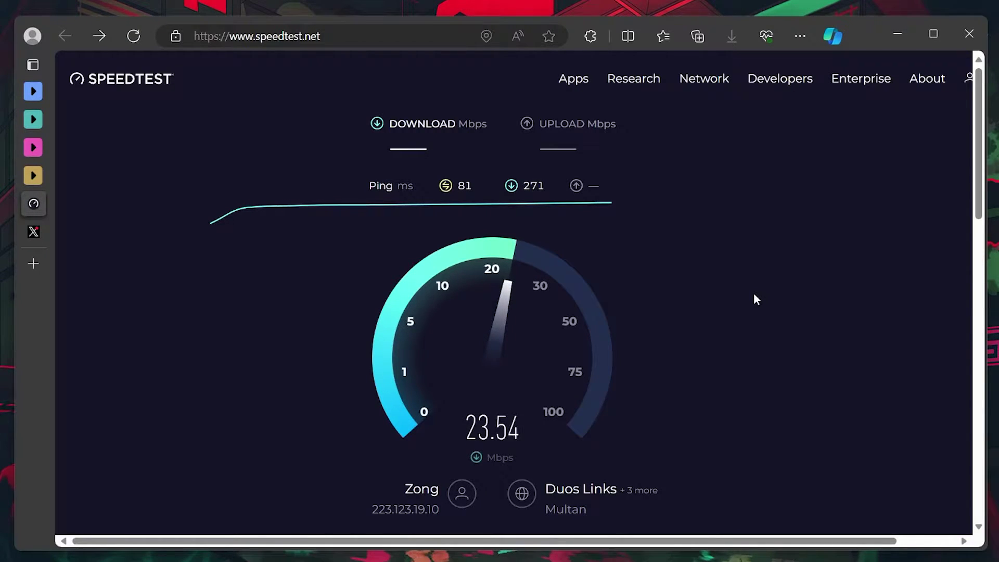
# Switch to the X browser tab to read THE FINALS profile posts
pyautogui.hotkey('ctrl', 'Tab')
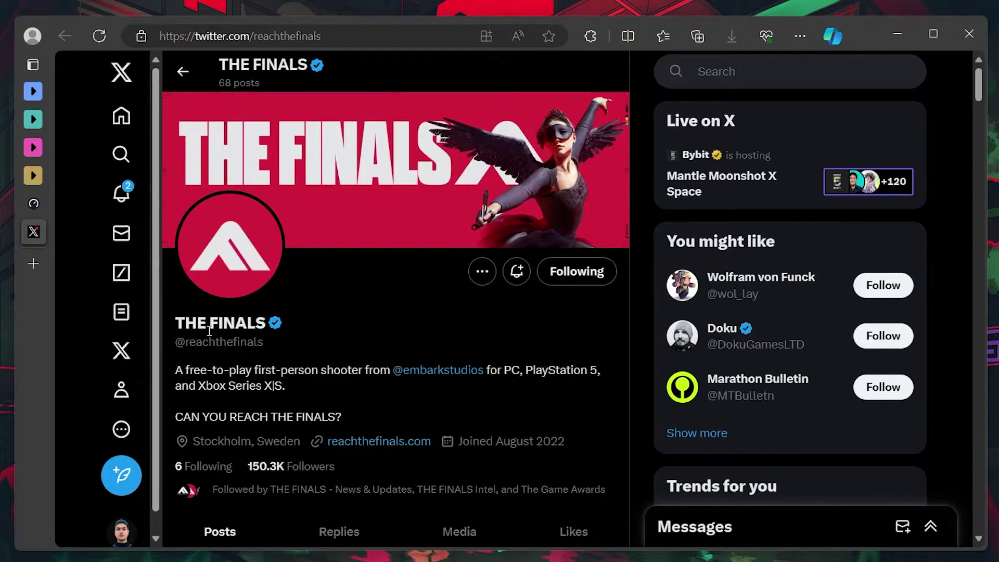
pyautogui.scroll(-2, 335, 329)
pyautogui.scroll(-3, 336, 330)
pyautogui.scroll(-2, 356, 339)
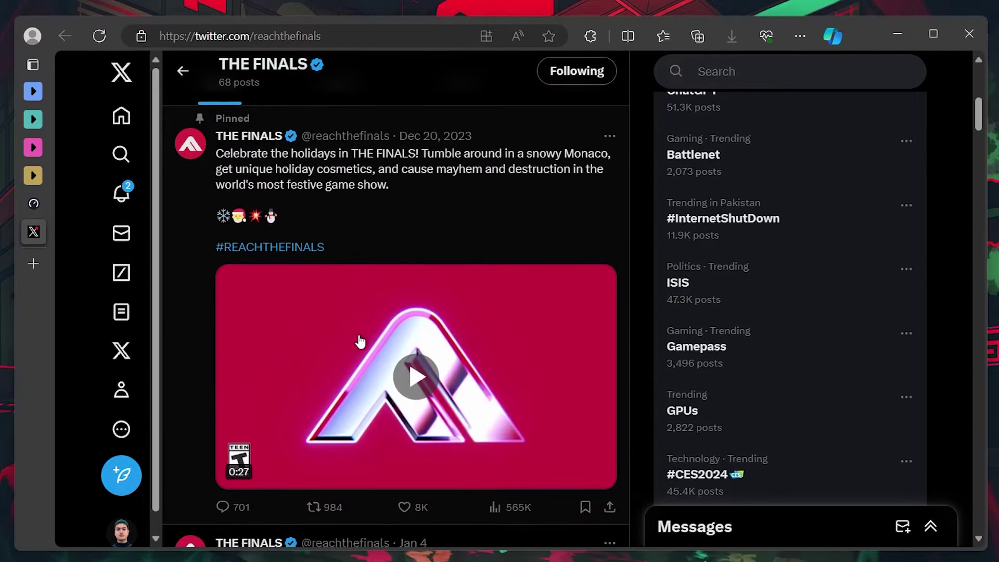
pyautogui.scroll(-3, 355, 346)
pyautogui.scroll(-3, 355, 347)
pyautogui.scroll(-1, 355, 346)
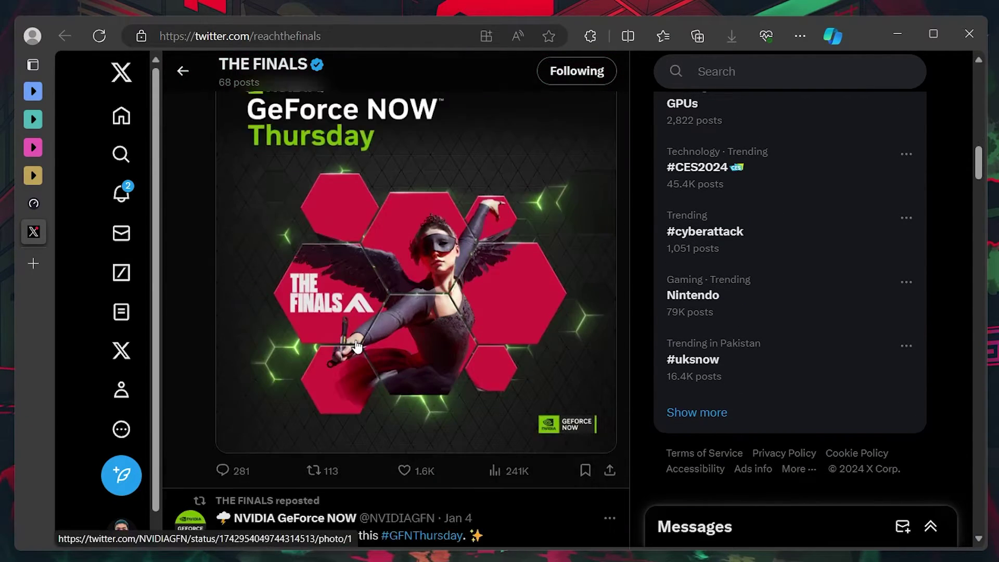
pyautogui.scroll(-2, 355, 347)
pyautogui.scroll(-2, 355, 347)
pyautogui.scroll(-1, 355, 345)
pyautogui.scroll(-3, 355, 346)
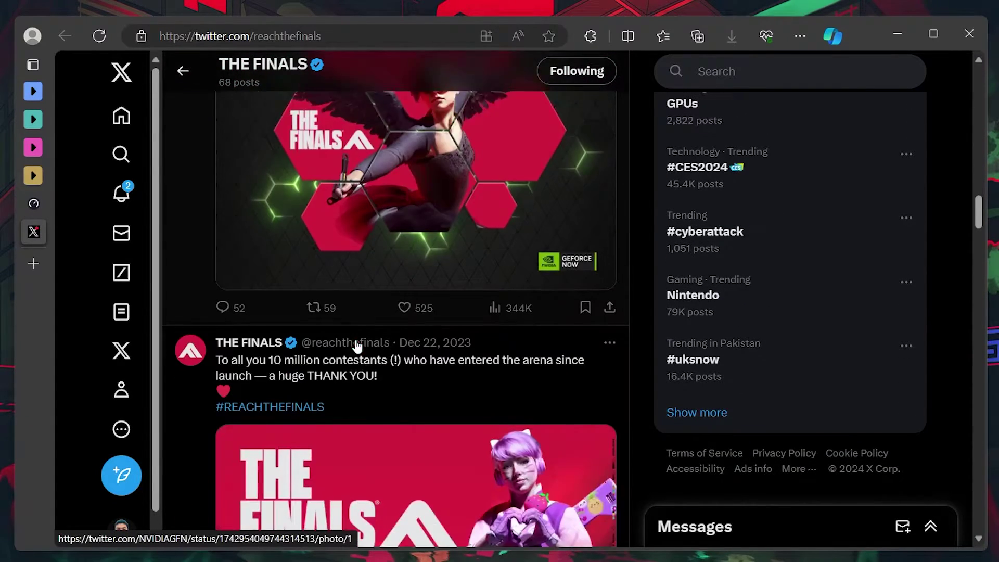
pyautogui.scroll(-2, 356, 346)
pyautogui.scroll(-2, 356, 346)
pyautogui.scroll(-2, 355, 346)
pyautogui.scroll(-2, 356, 346)
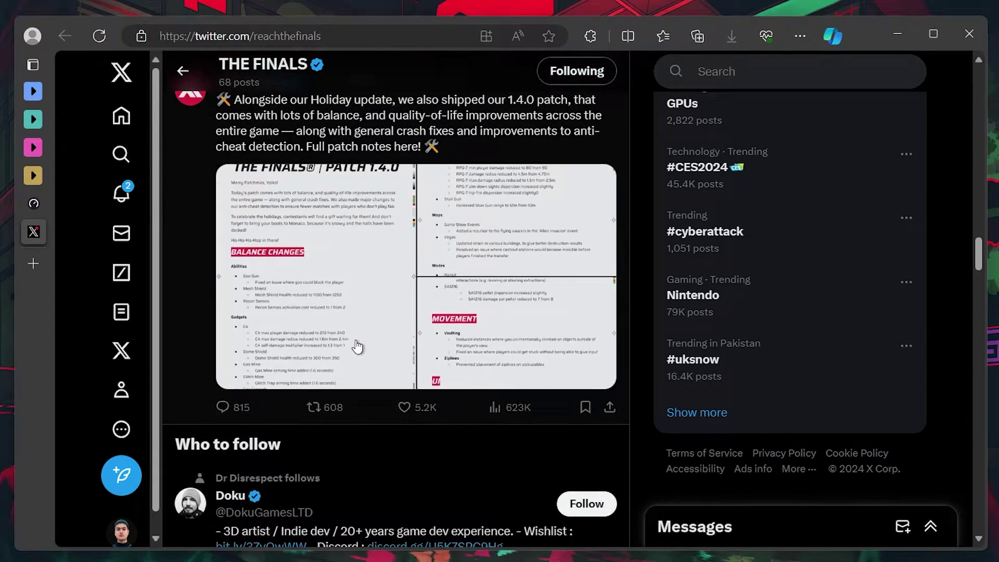
pyautogui.scroll(-3, 355, 346)
pyautogui.scroll(-2, 355, 346)
pyautogui.scroll(-2, 356, 346)
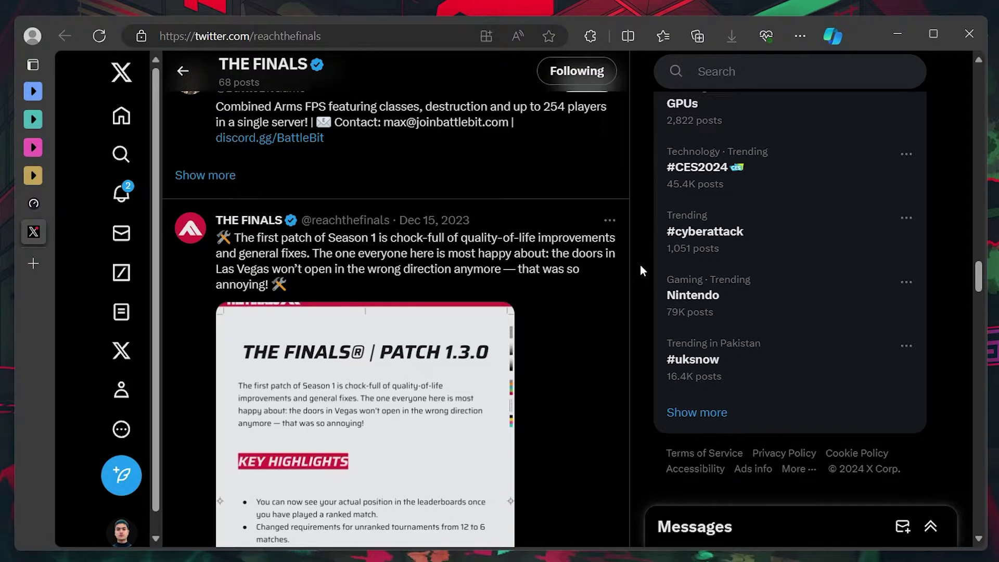
# Reach the VPN page under Network & internet and close the PrivadoVPN app window
pyautogui.press('super')
pyautogui.write('settings')
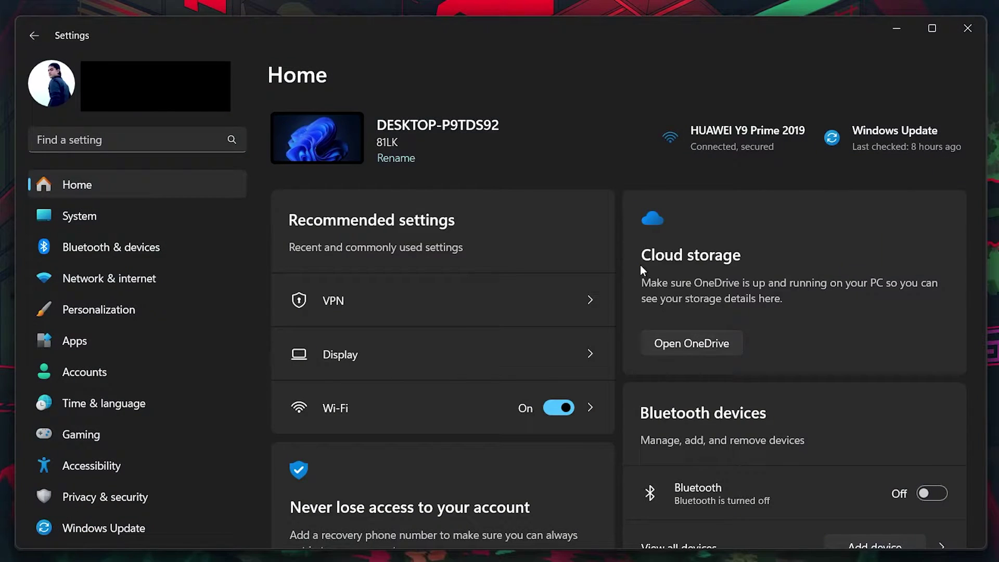
pyautogui.click(146, 283)
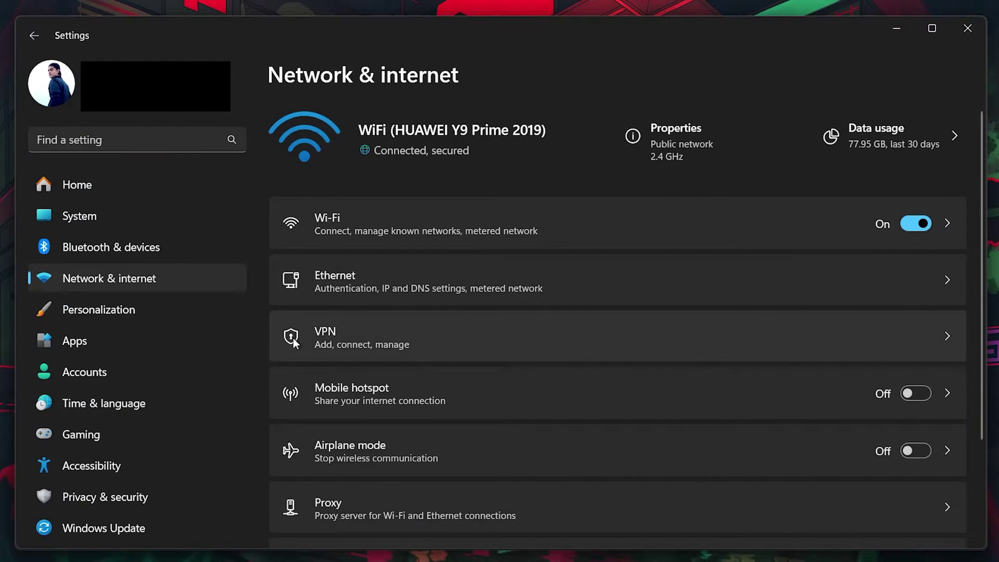
pyautogui.click(317, 346)
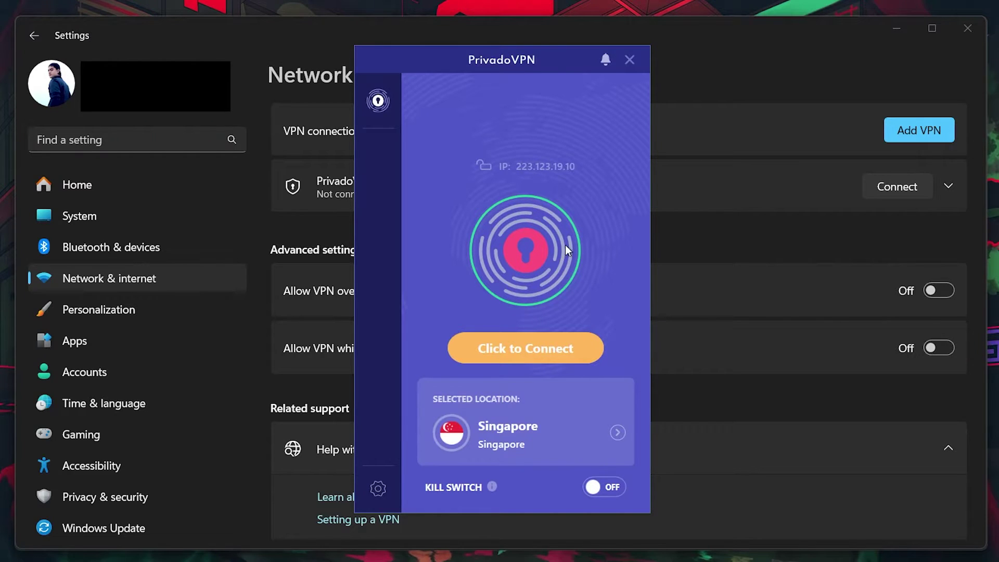
pyautogui.click(630, 61)
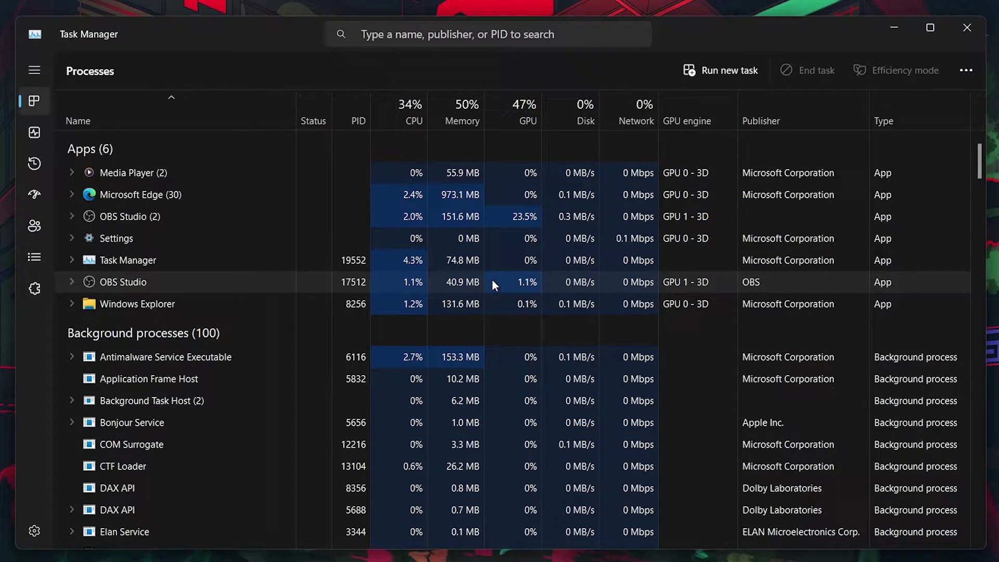
# View Task Manager's Performance graphs and launch Resource Monitor from the options menu
pyautogui.click(36, 131)
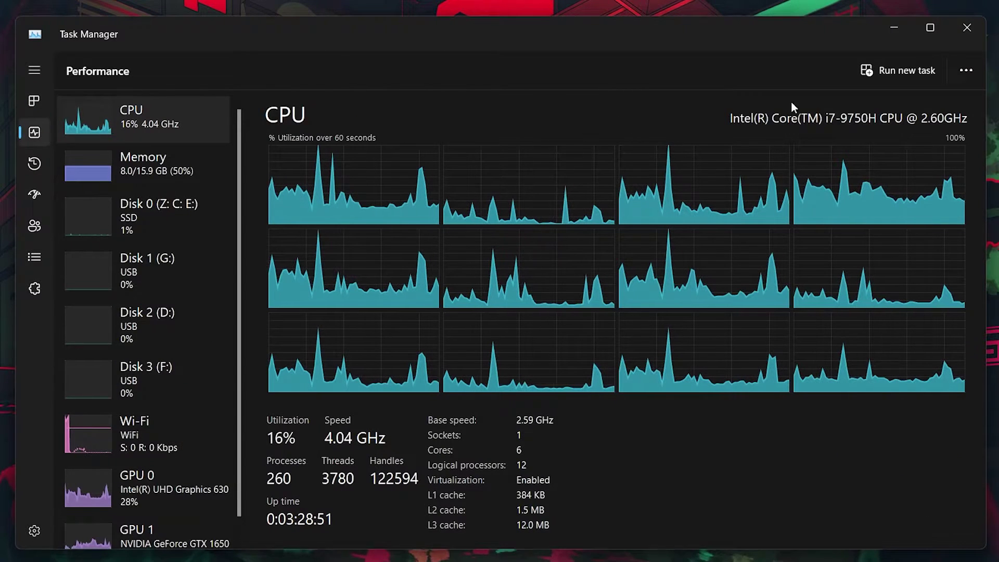
pyautogui.click(965, 70)
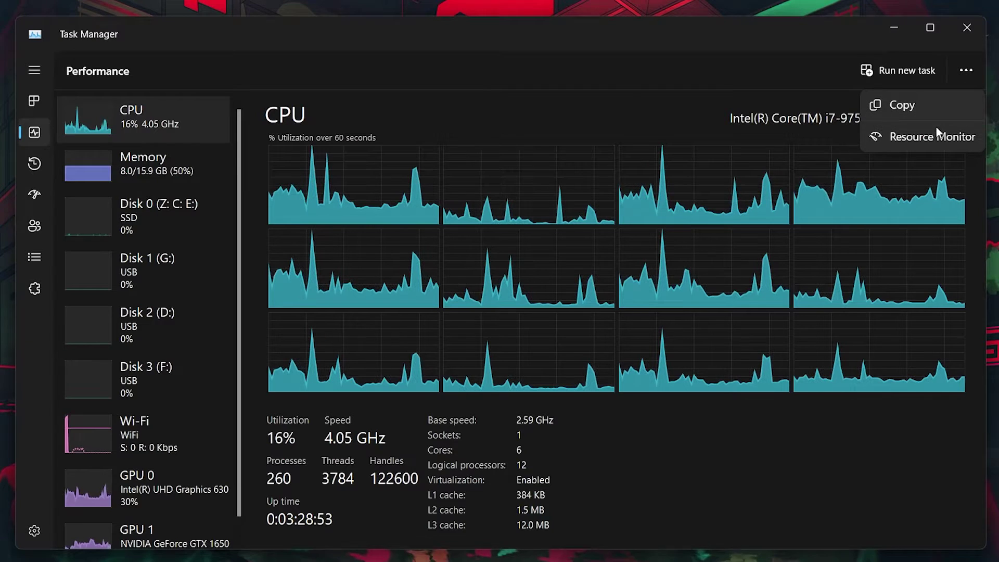
pyautogui.click(928, 141)
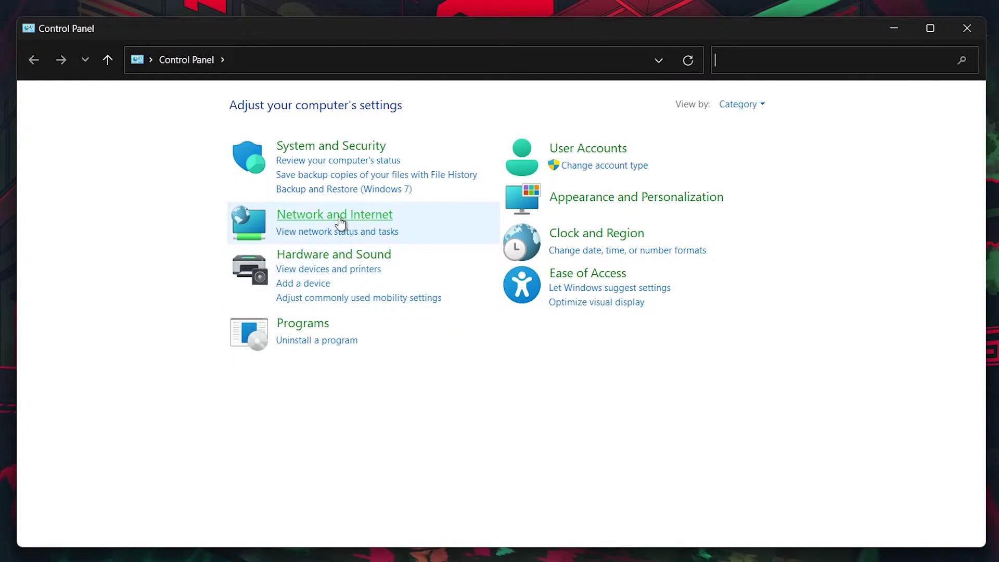
# From Network and Sharing Center, reach WiFi Properties and select Internet Protocol Version 4 (TCP/IPv4)
pyautogui.click(330, 214)
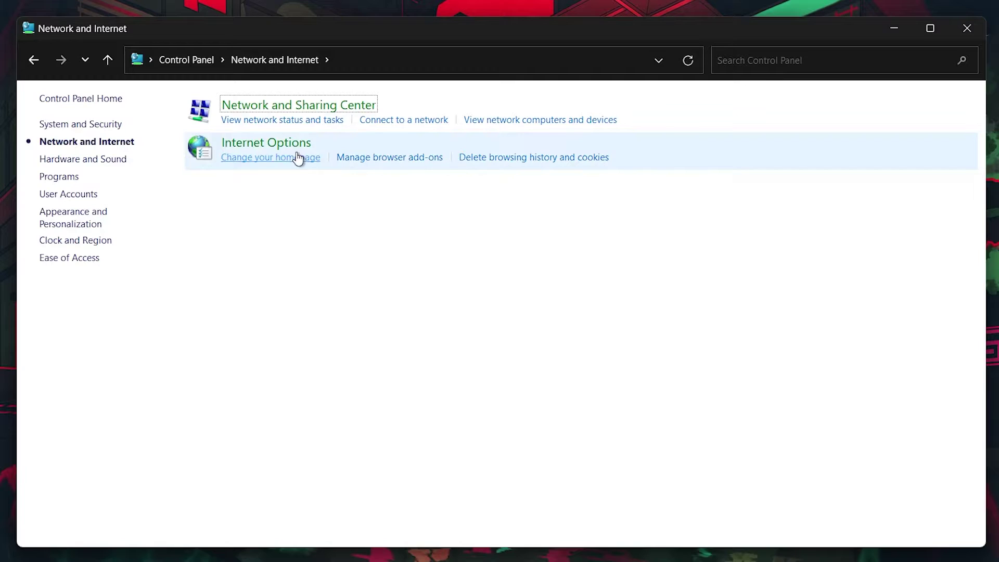
pyautogui.click(282, 109)
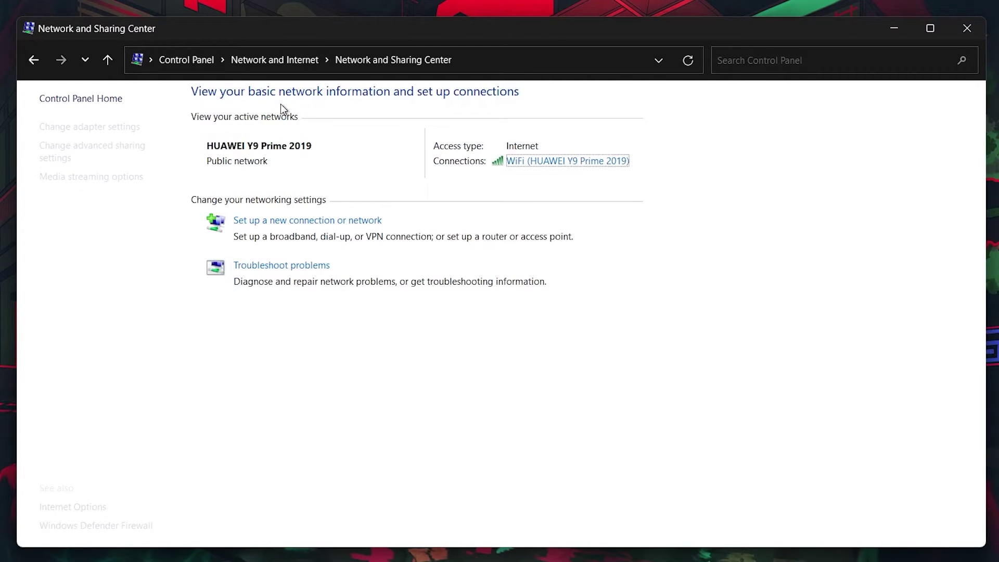
pyautogui.click(541, 164)
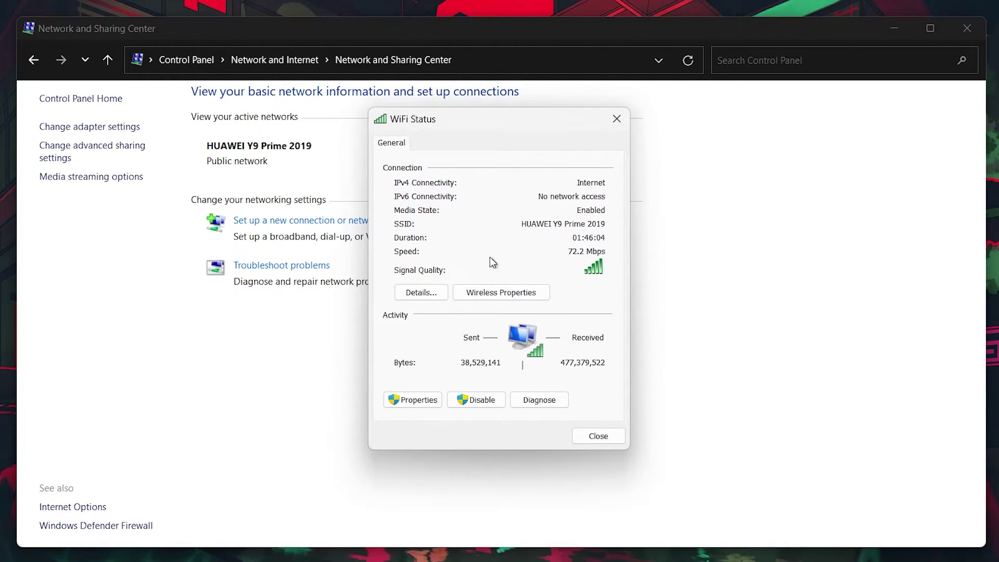
pyautogui.click(423, 405)
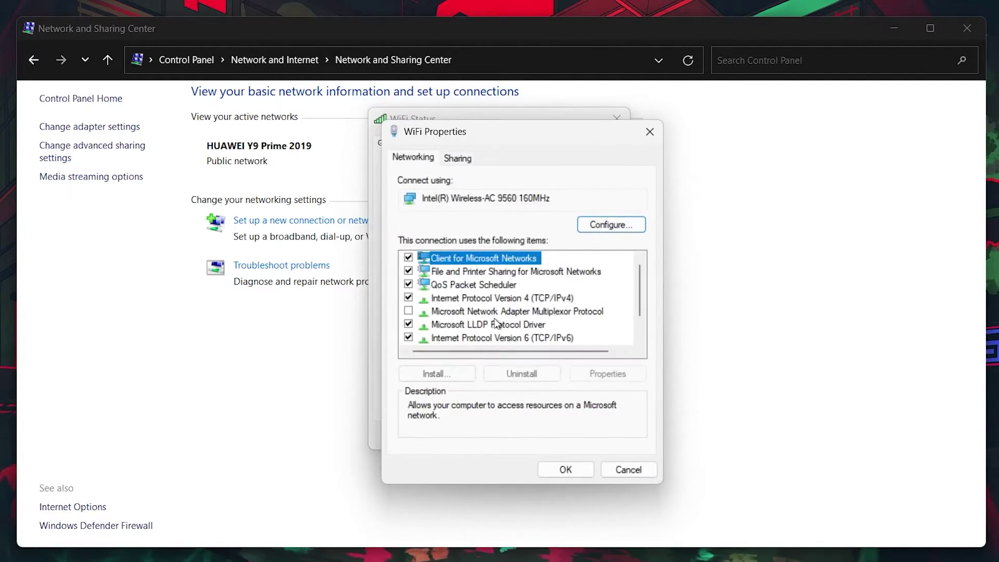
pyautogui.moveTo(560, 133); pyautogui.dragTo(553, 121)
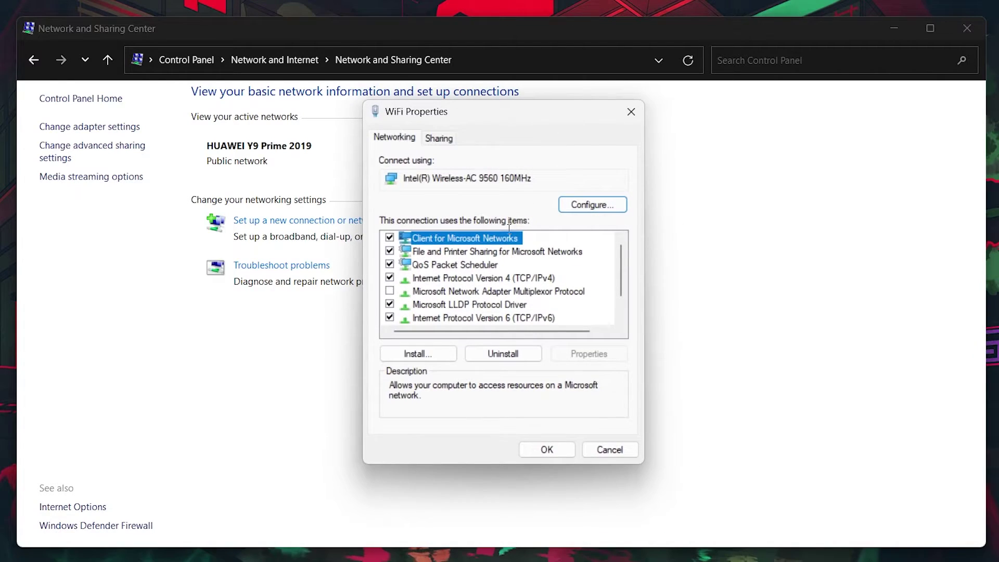
pyautogui.click(485, 280)
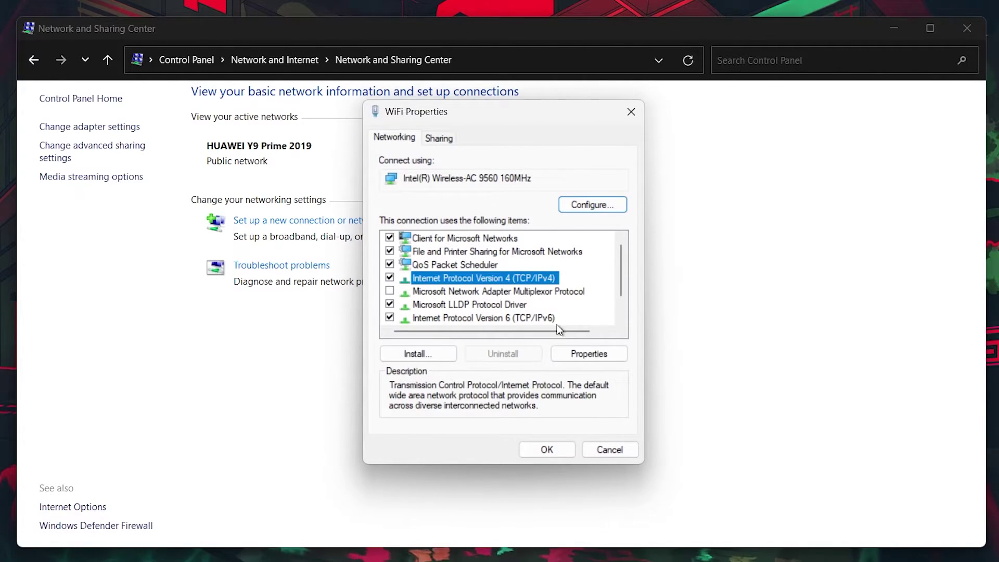
# Set the Wi-Fi IPv4 DNS servers manually to 8.8.8.8 and 8.8.4.4 and confirm
pyautogui.click(589, 354)
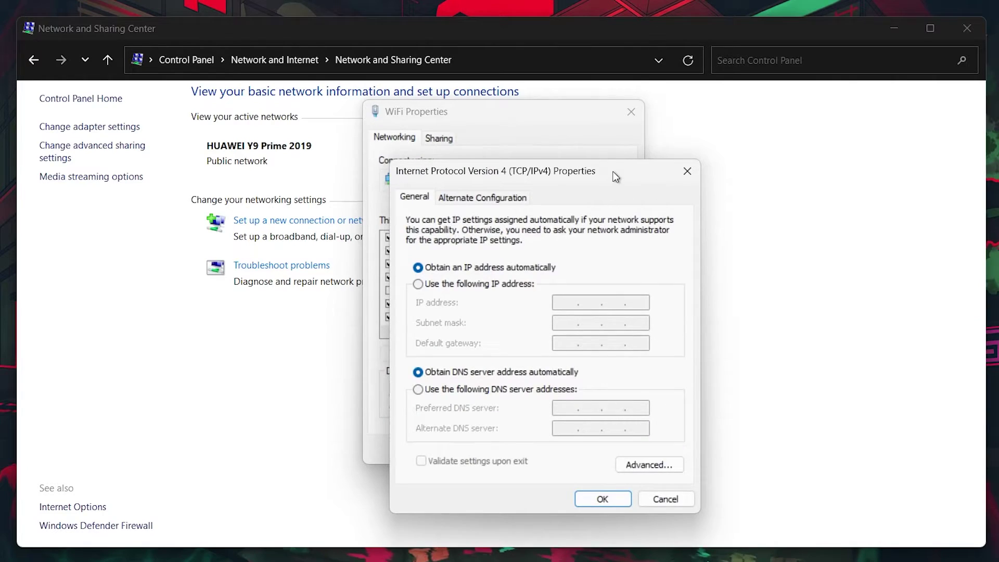
pyautogui.moveTo(614, 177); pyautogui.dragTo(568, 116)
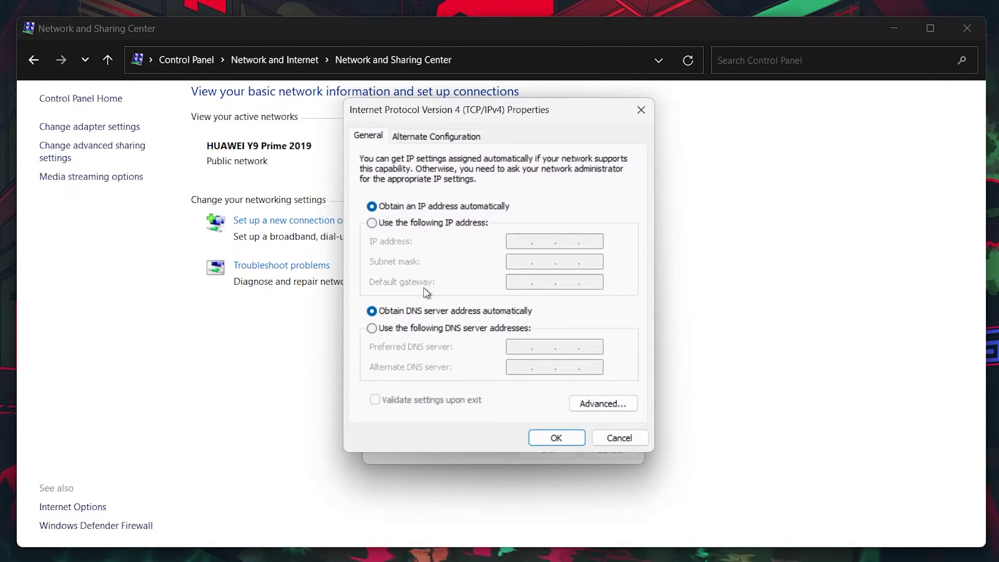
pyautogui.click(373, 328)
pyautogui.write('8.8..')
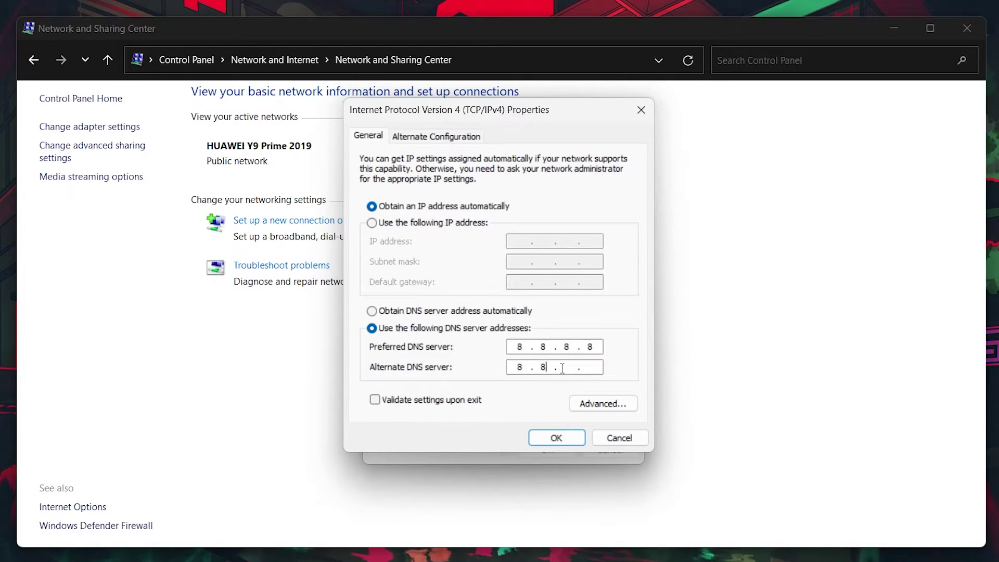
pyautogui.write('4')
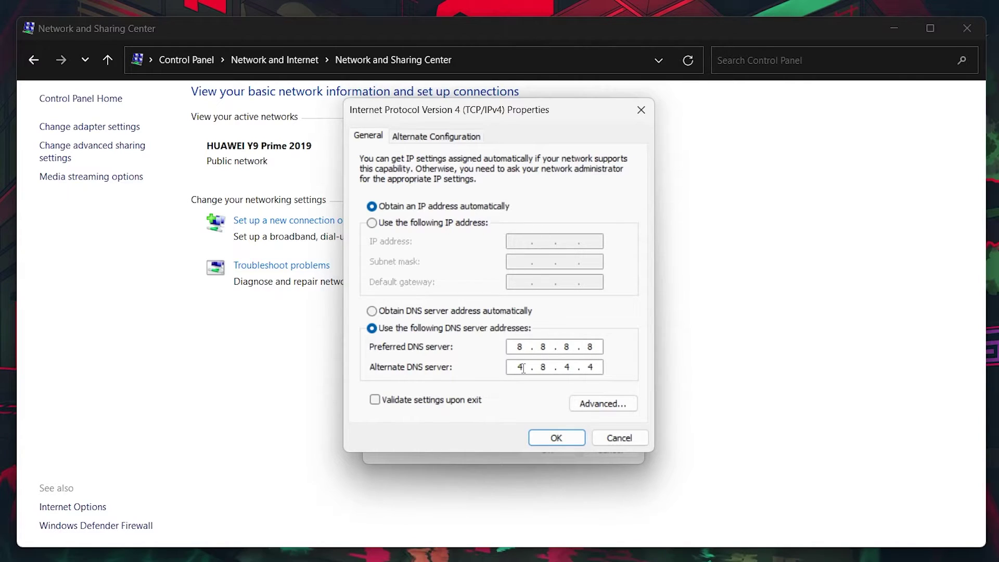
pyautogui.write('8')
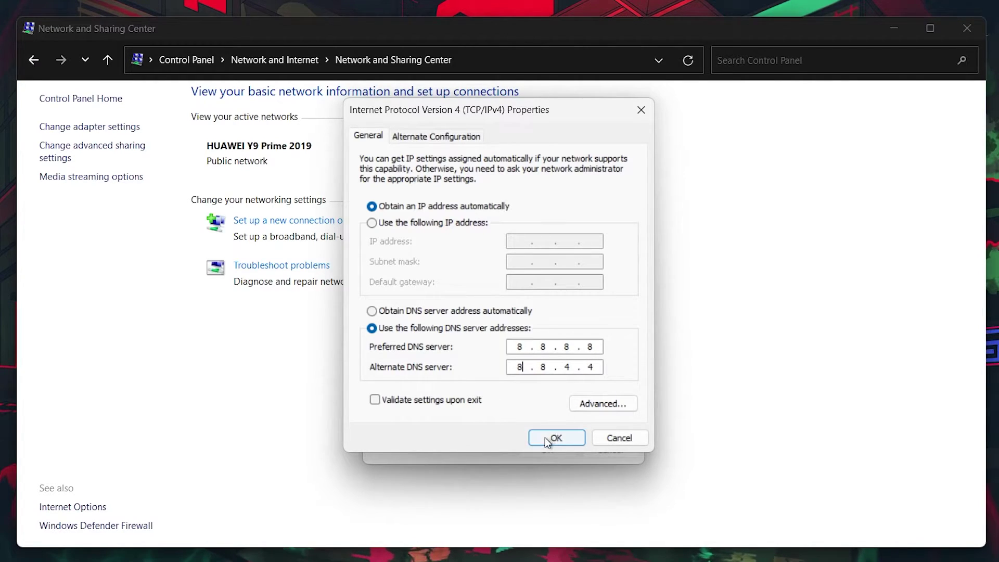
pyautogui.click(639, 108)
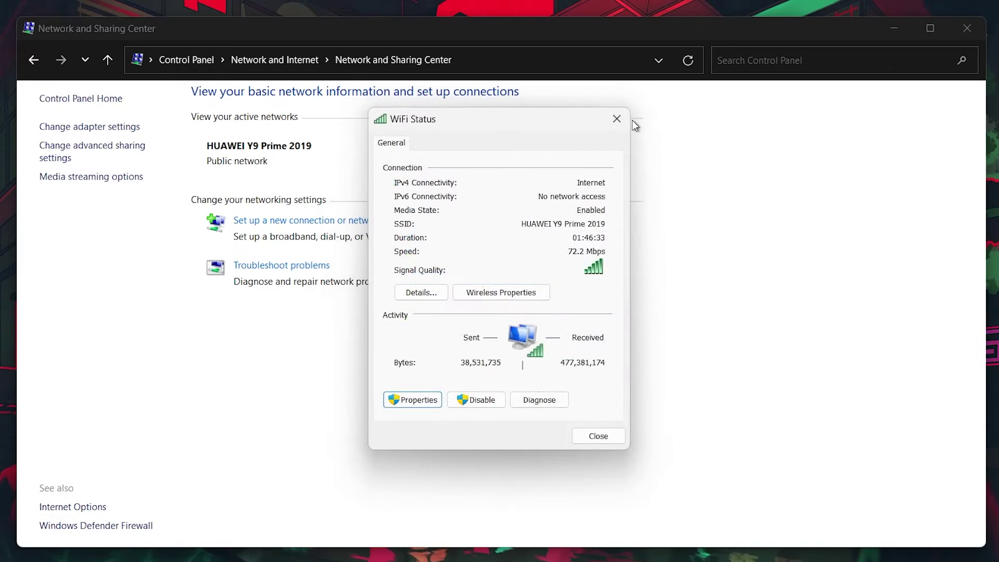
pyautogui.click(617, 119)
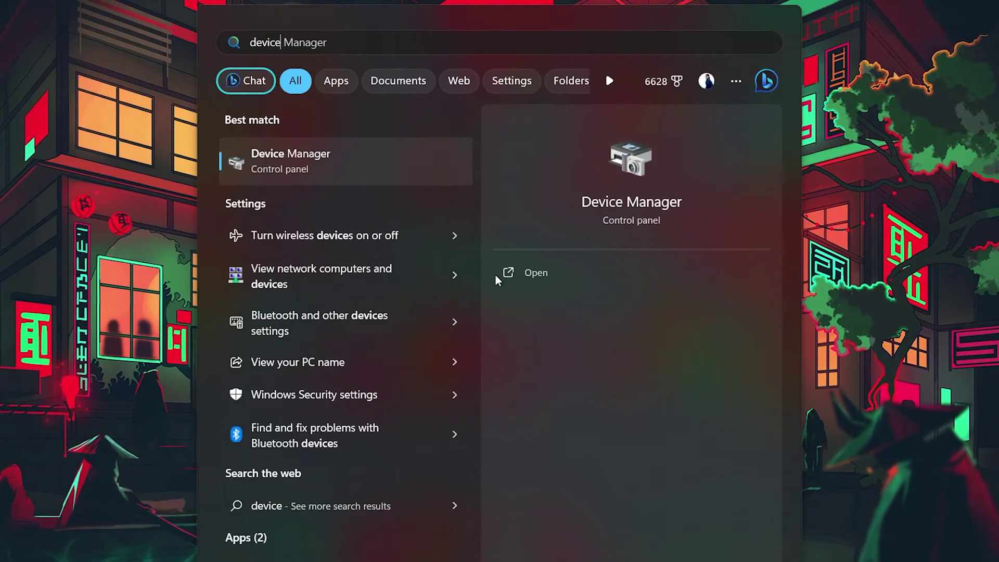
# Search automatically for an Intel Wireless-AC 9560 driver update, confirming the best driver is installed
pyautogui.click(496, 280)
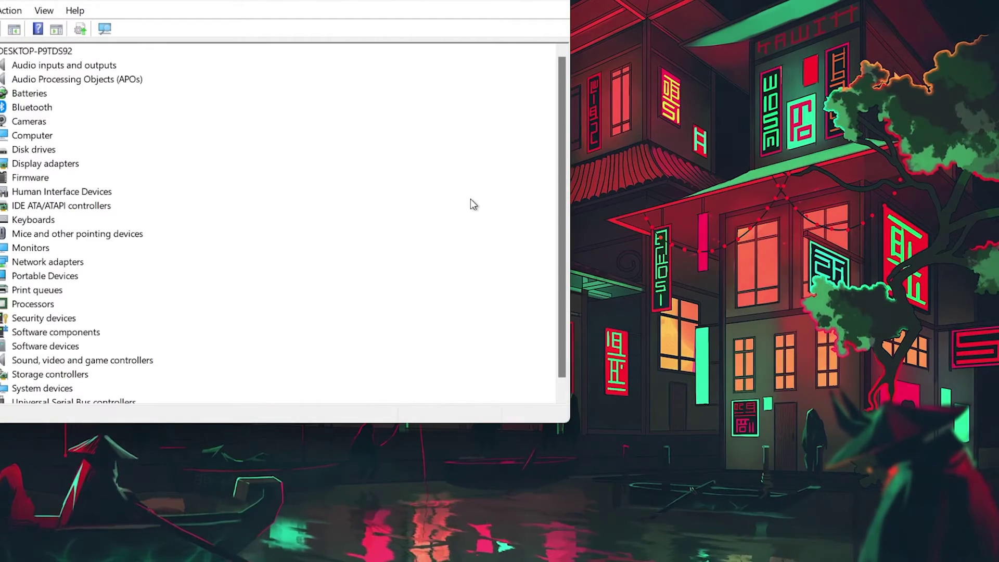
pyautogui.moveTo(348, 2); pyautogui.dragTo(593, 80)
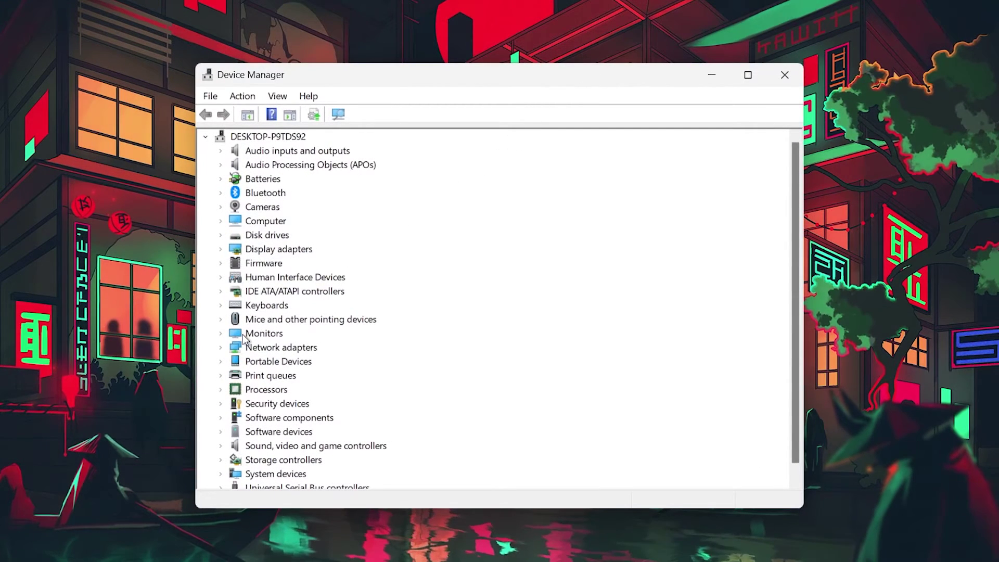
pyautogui.click(224, 349)
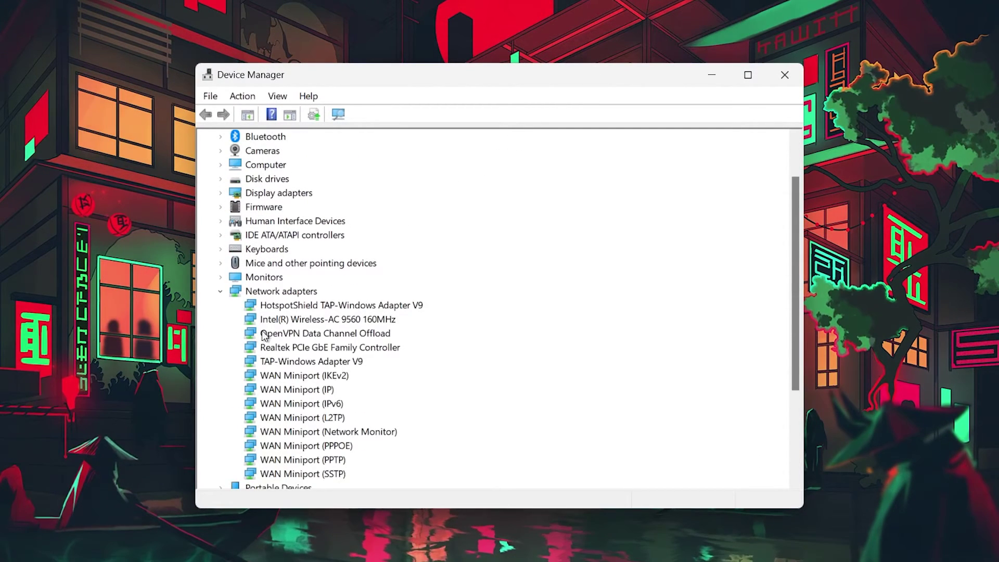
pyautogui.click(308, 320)
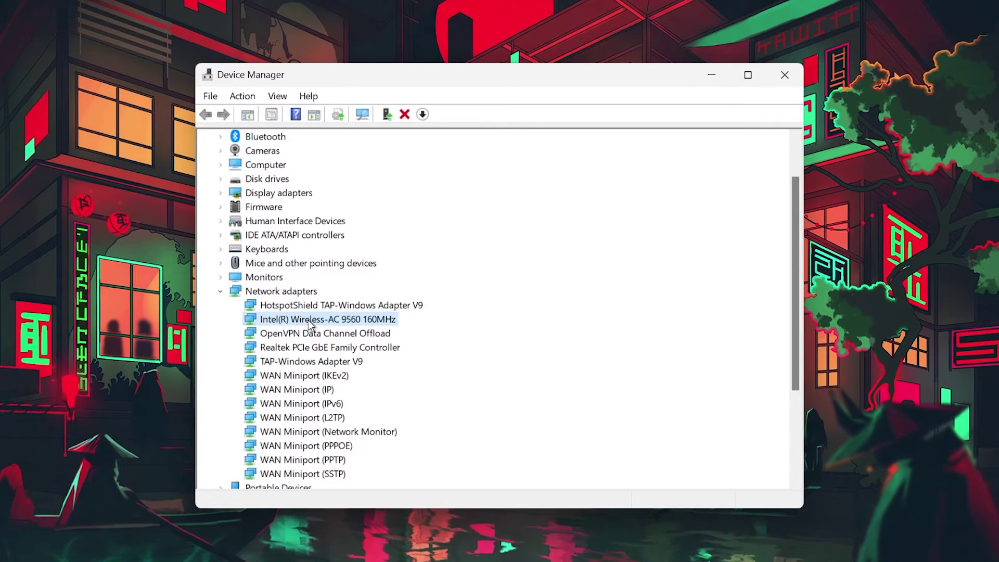
pyautogui.rightClick(309, 320)
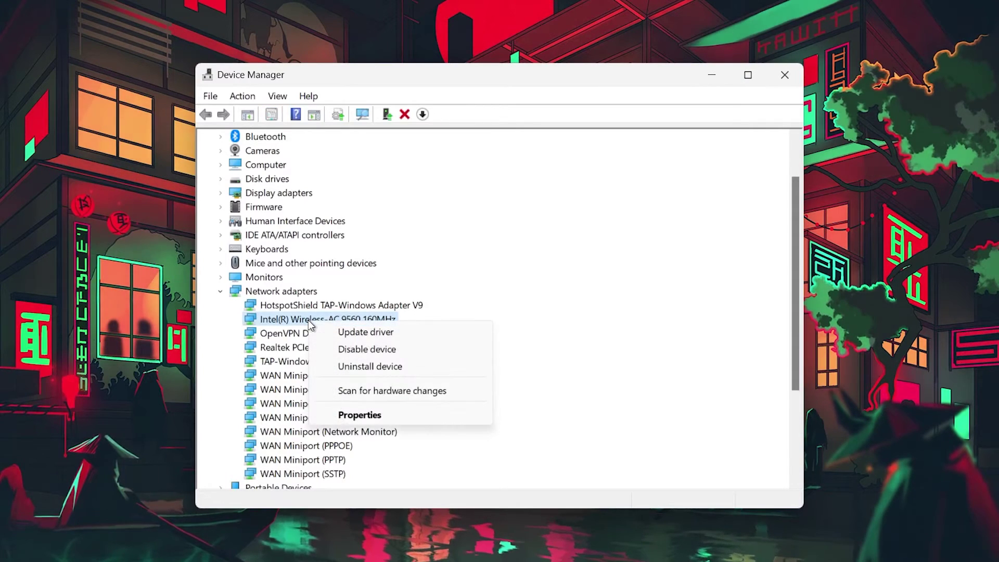
pyautogui.click(367, 336)
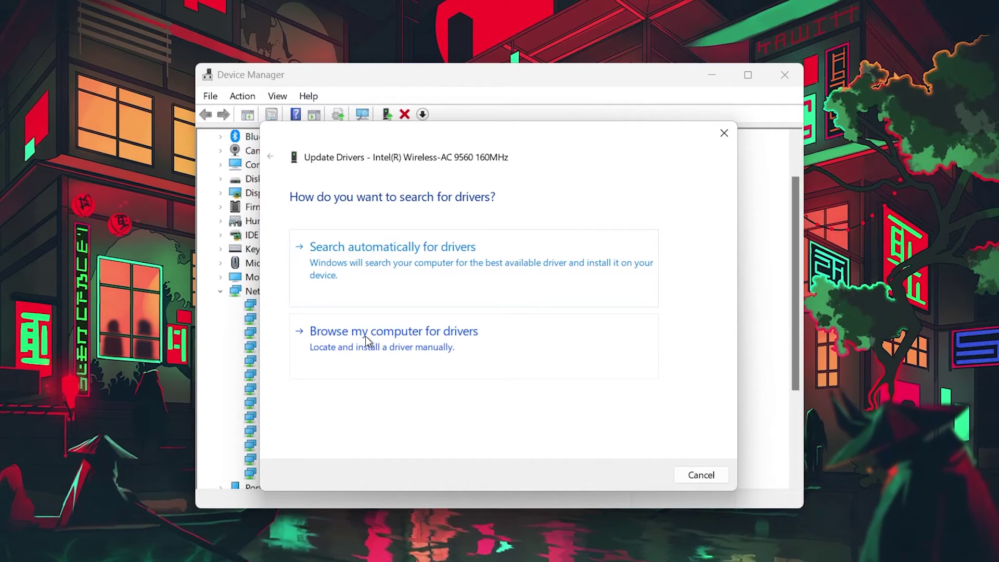
pyautogui.click(390, 256)
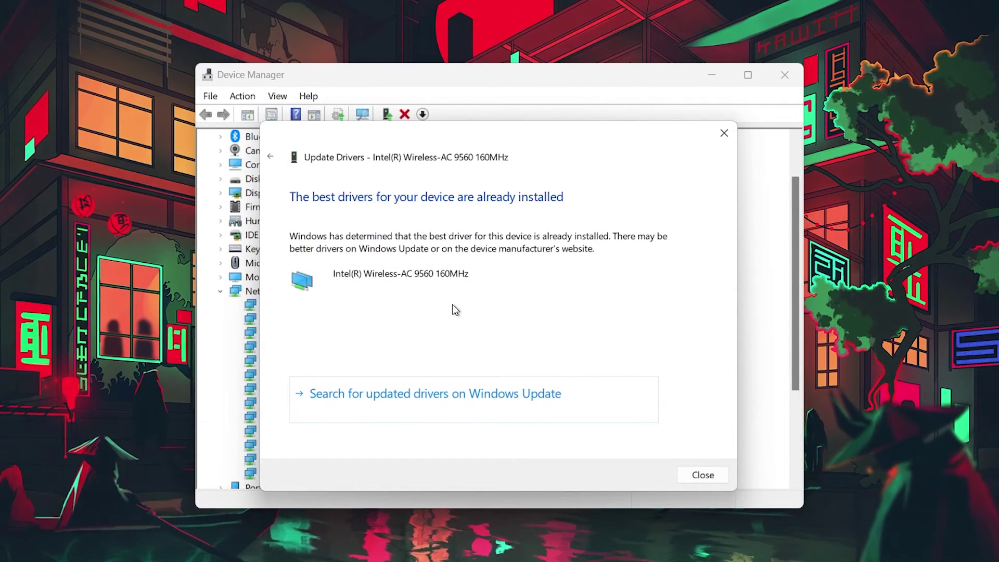
pyautogui.click(724, 134)
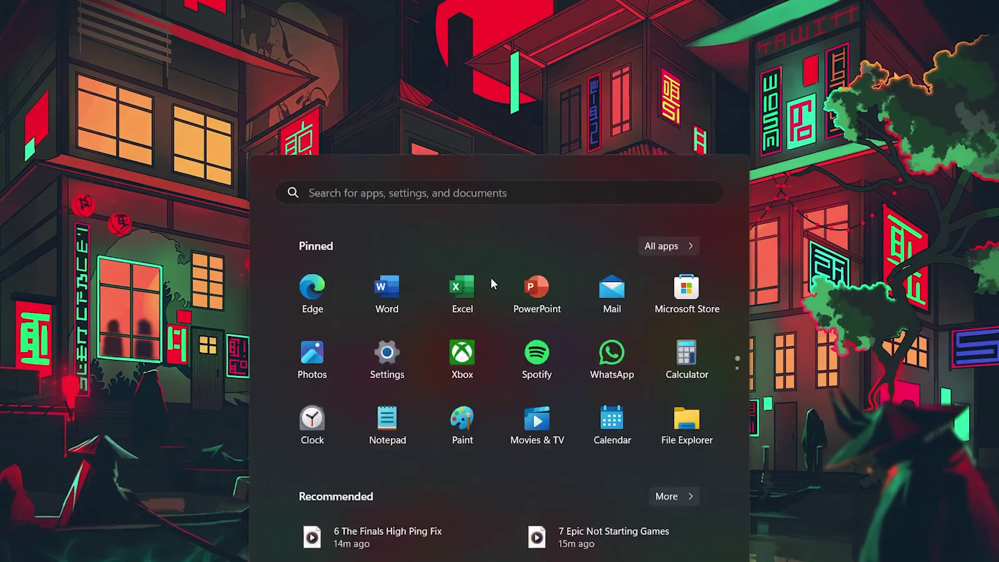
pyautogui.write('settings')
# Check for updates on the Windows Update page, which reports the system is up to date
pyautogui.press('Return')
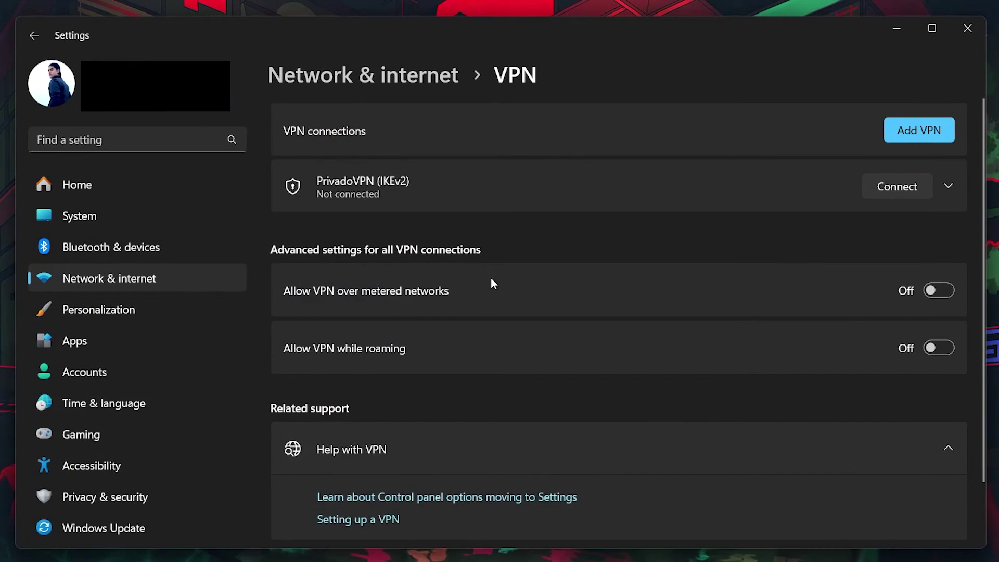
pyautogui.click(98, 520)
pyautogui.moveTo(625, 276)
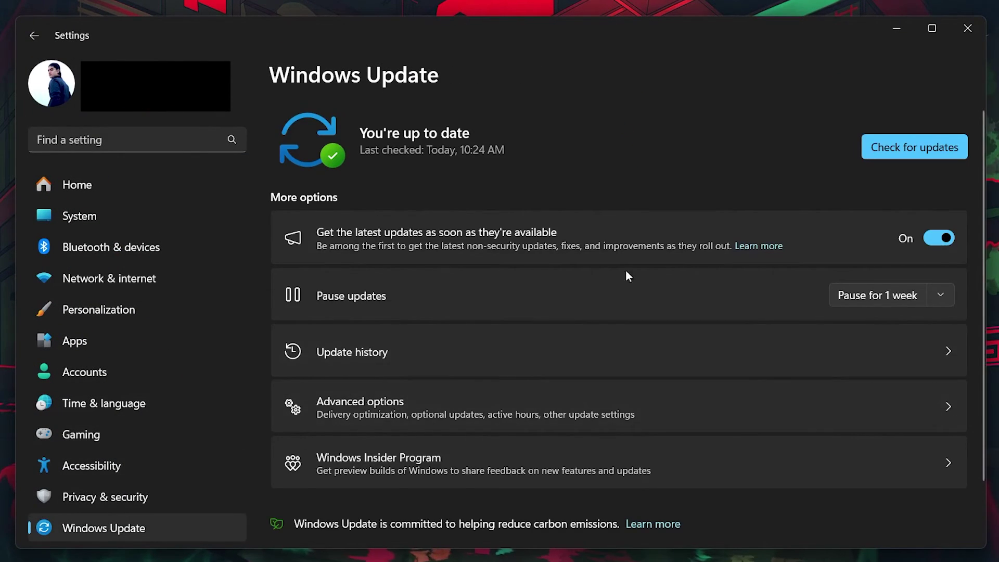
pyautogui.click(915, 152)
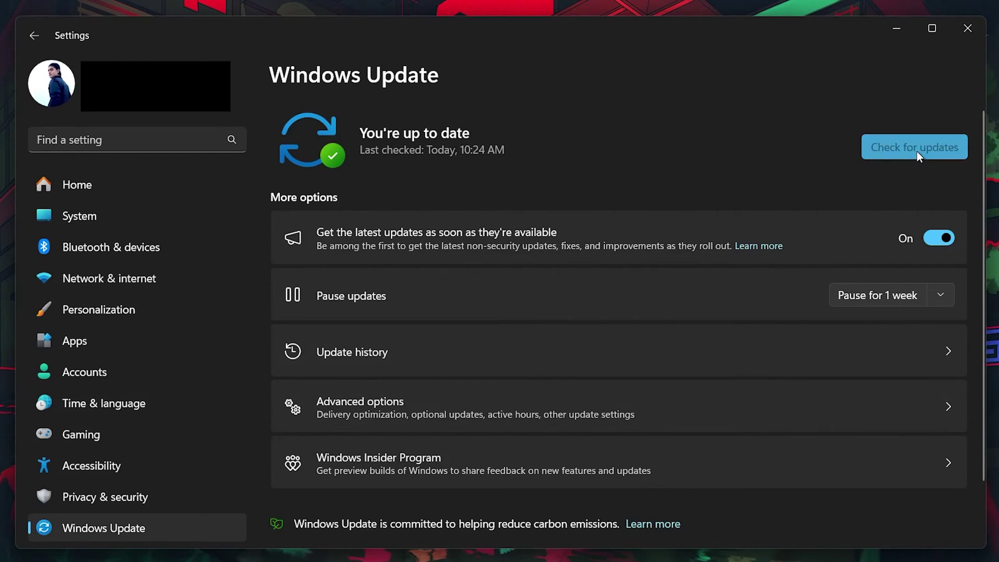